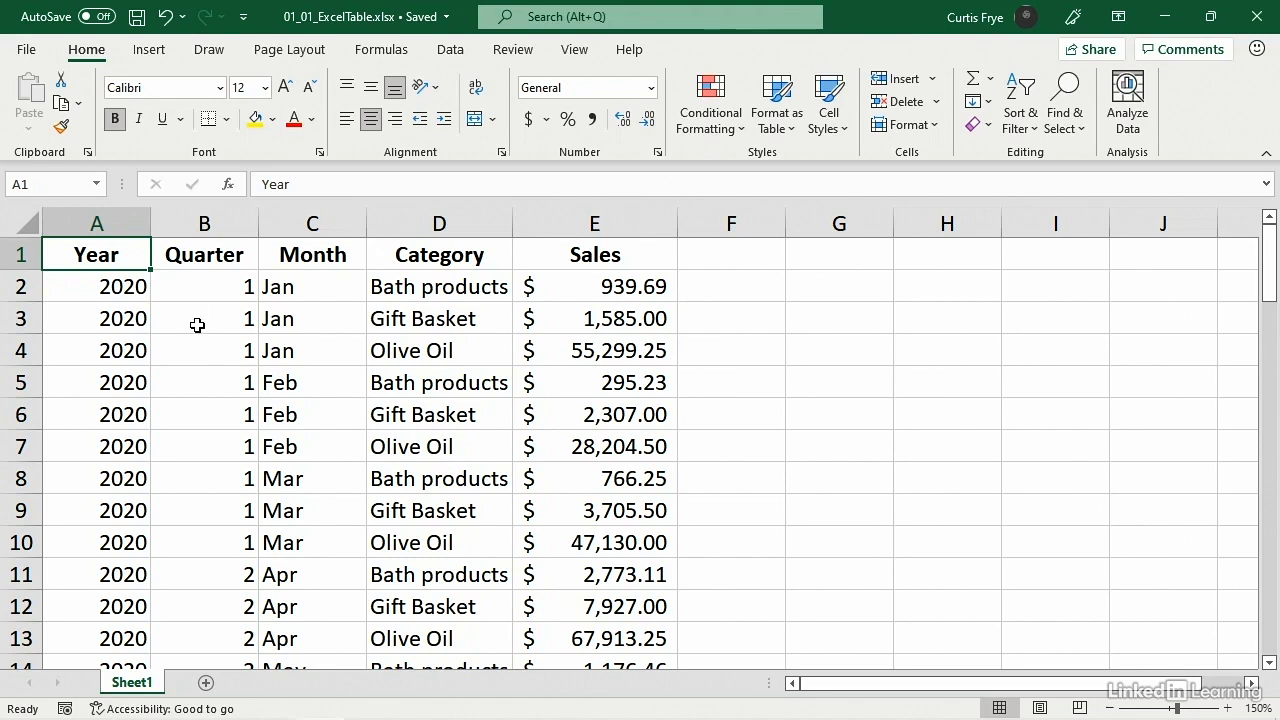
- Examine the sales list's header row, individual records and data extent down to the last filled row
click(20, 287)
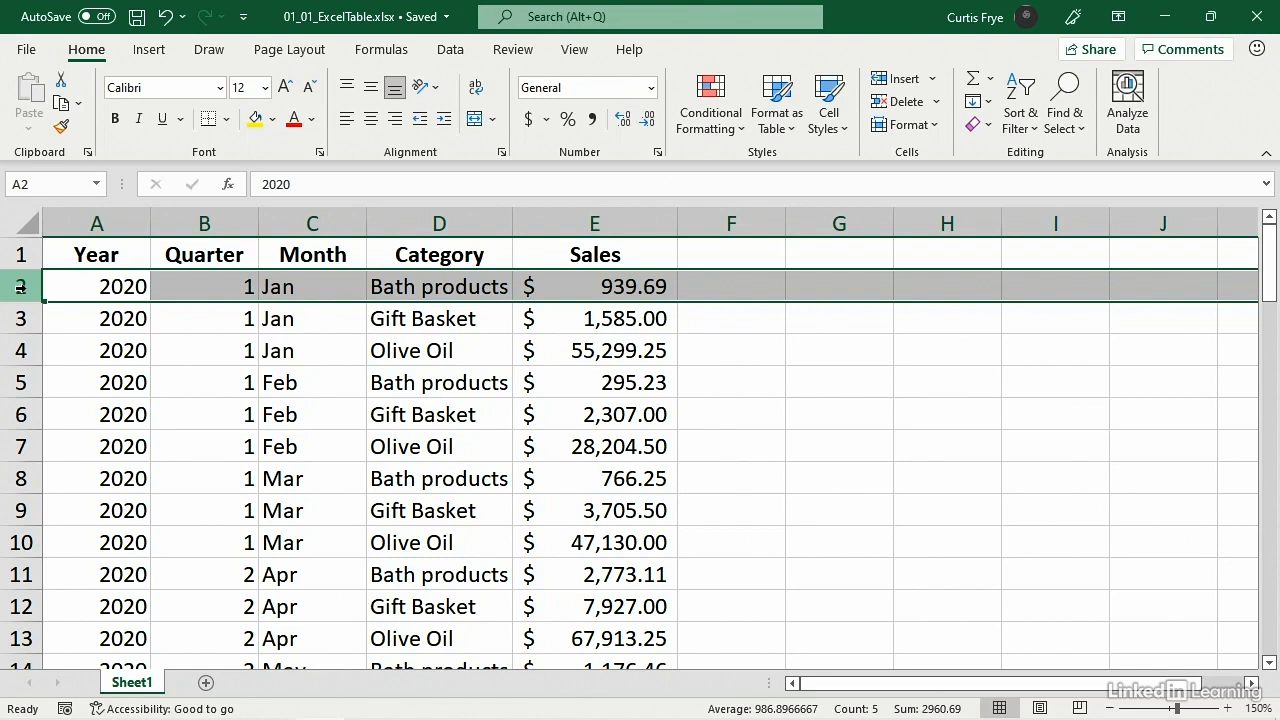
click(70, 316)
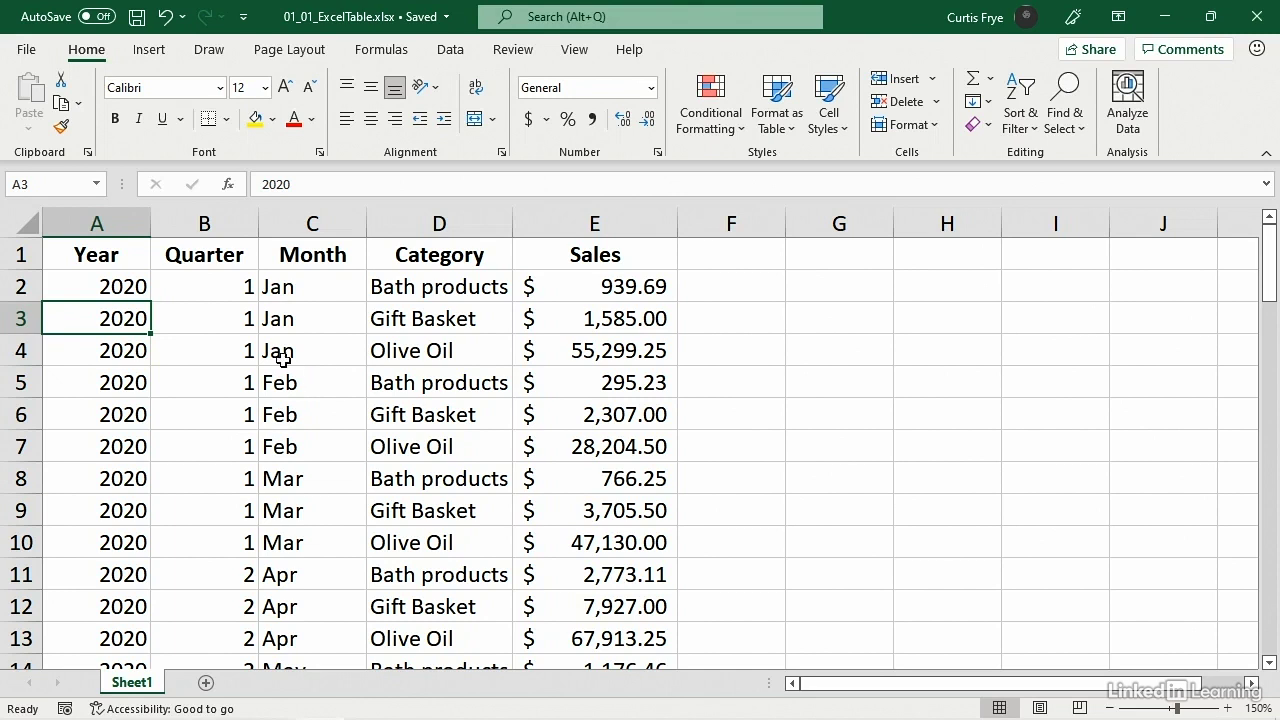
click(137, 252)
click(161, 255)
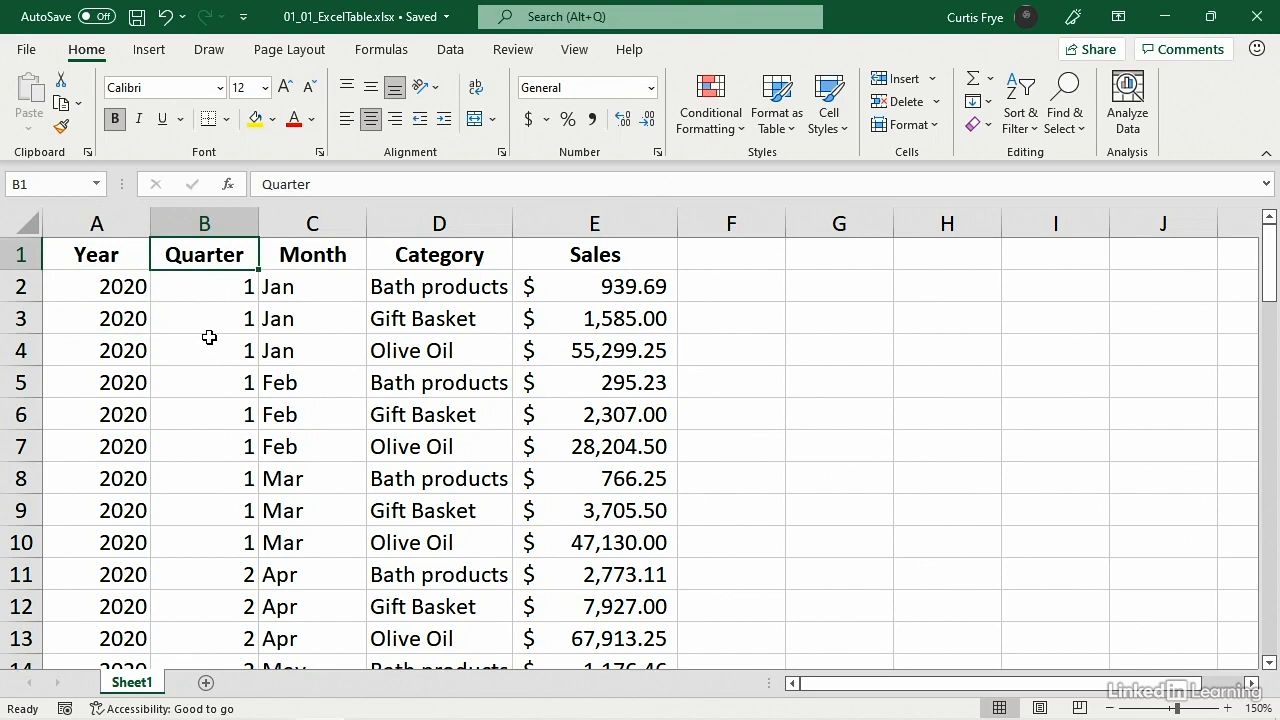
click(131, 257)
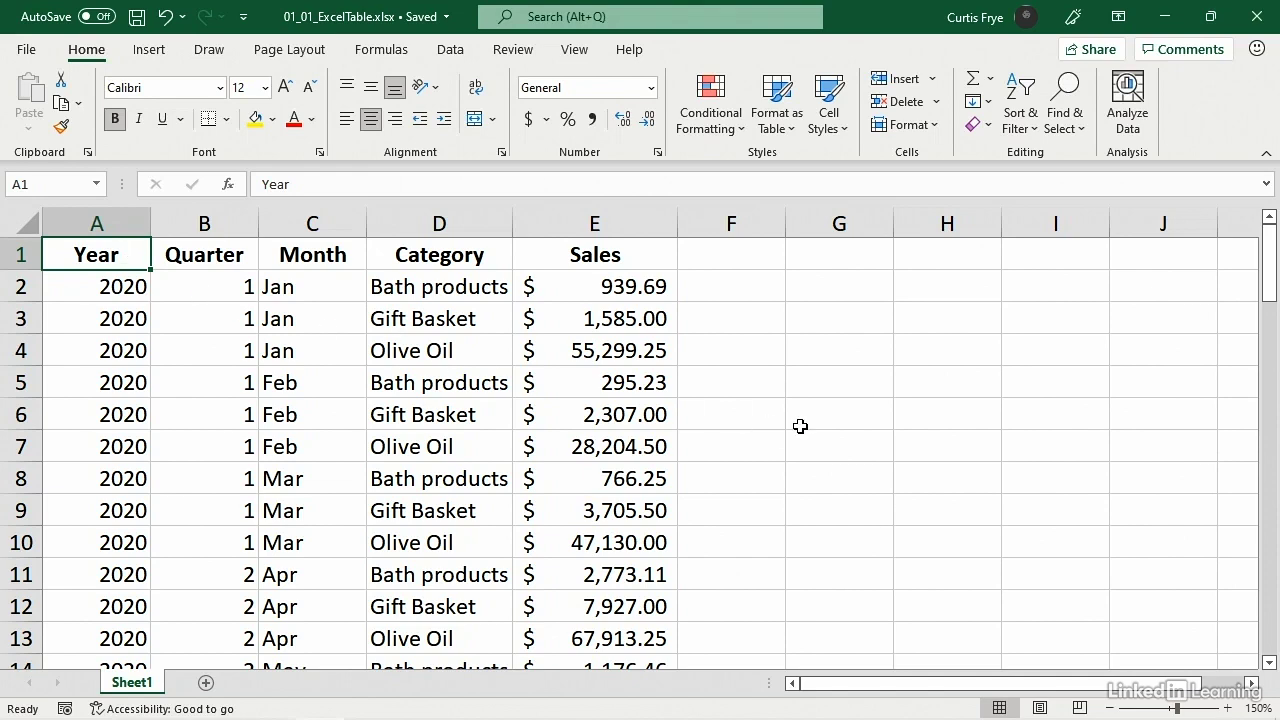
scroll(801, 426, down, 2)
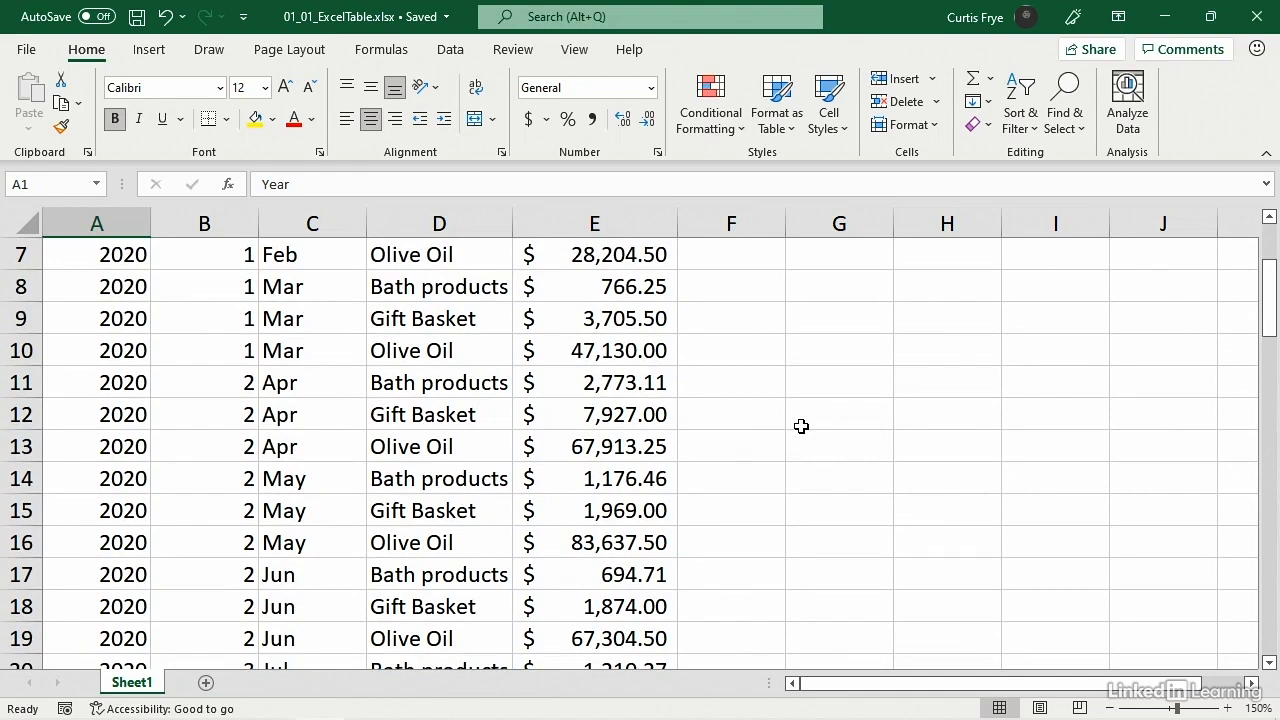
scroll(801, 426, down, 1)
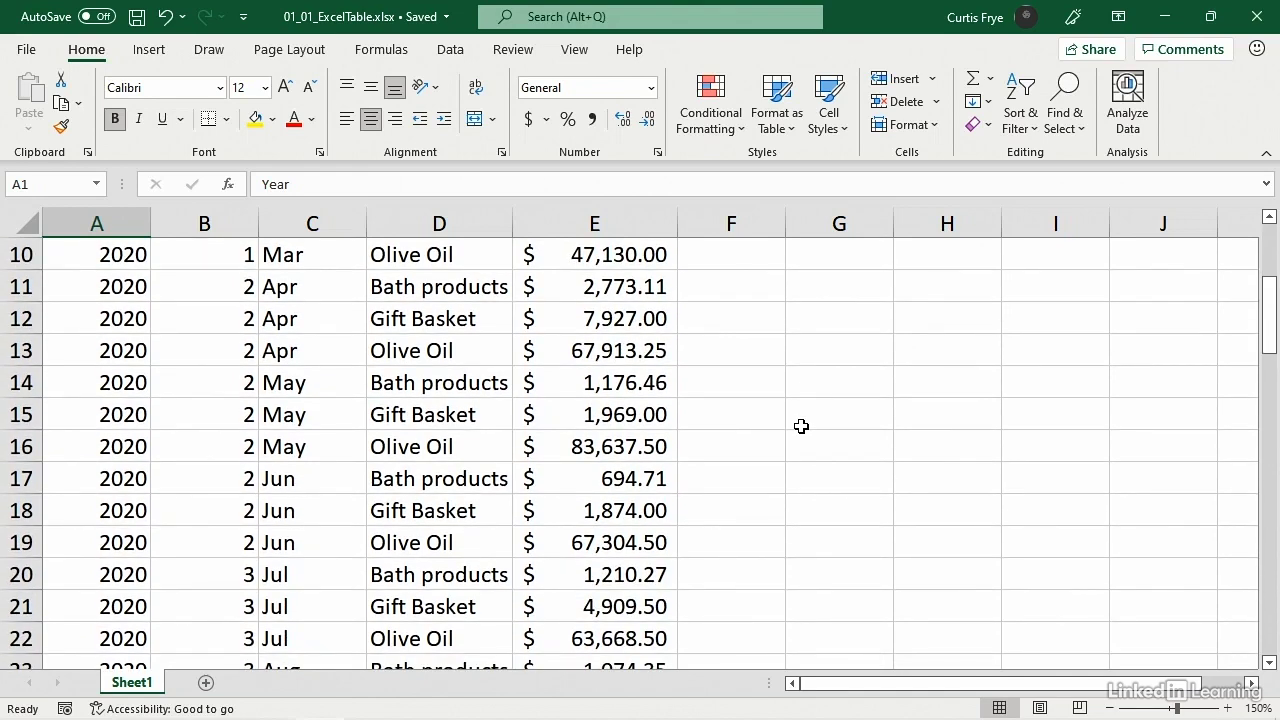
scroll(801, 426, down, 2)
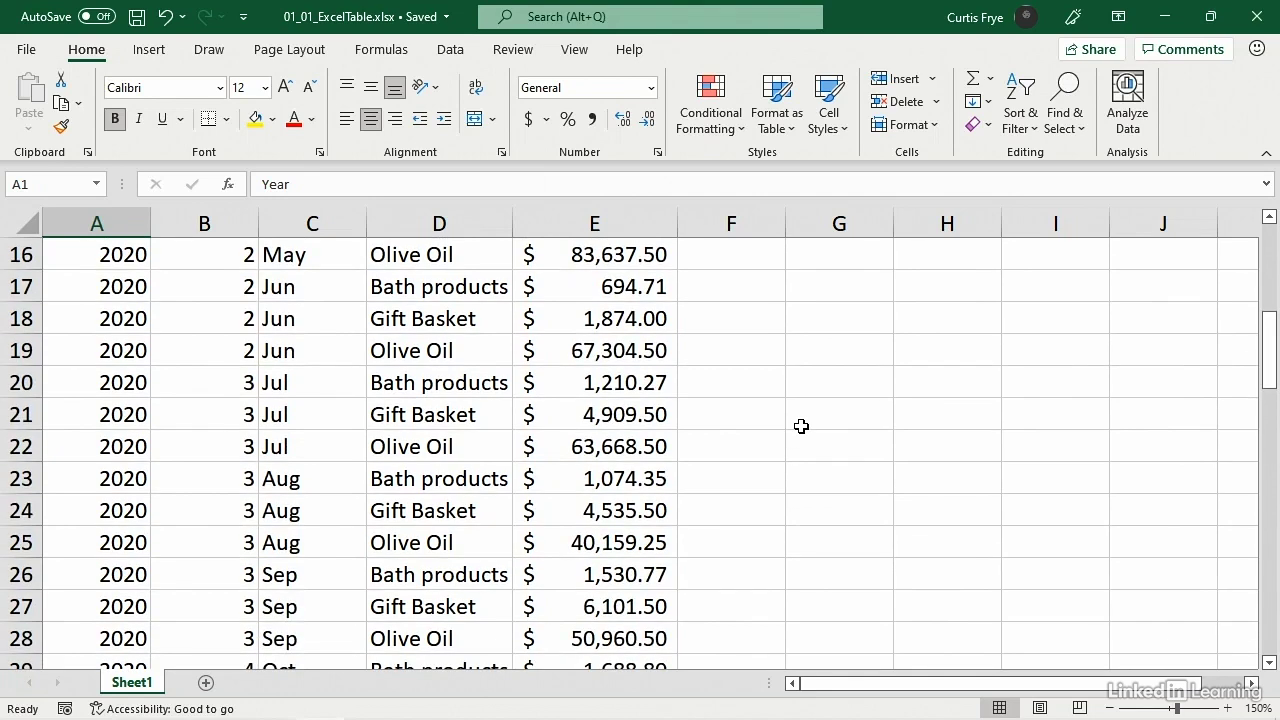
scroll(801, 426, down, 1)
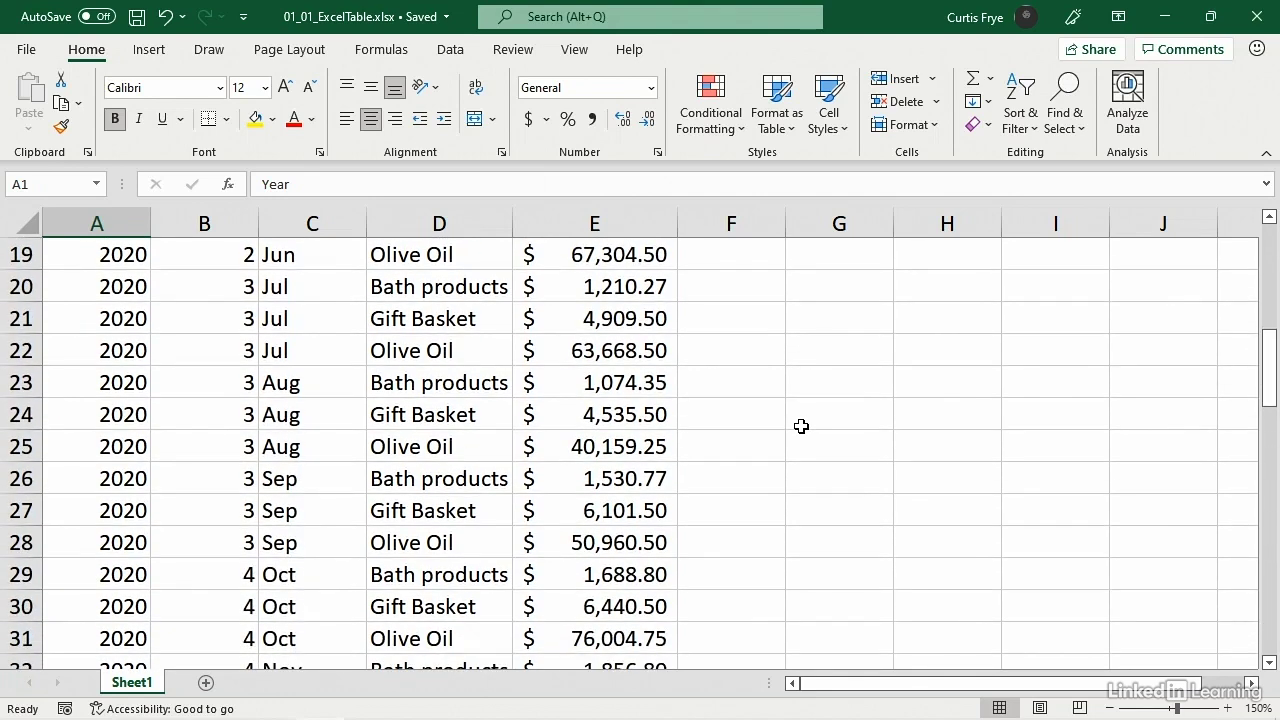
scroll(801, 426, down, 1)
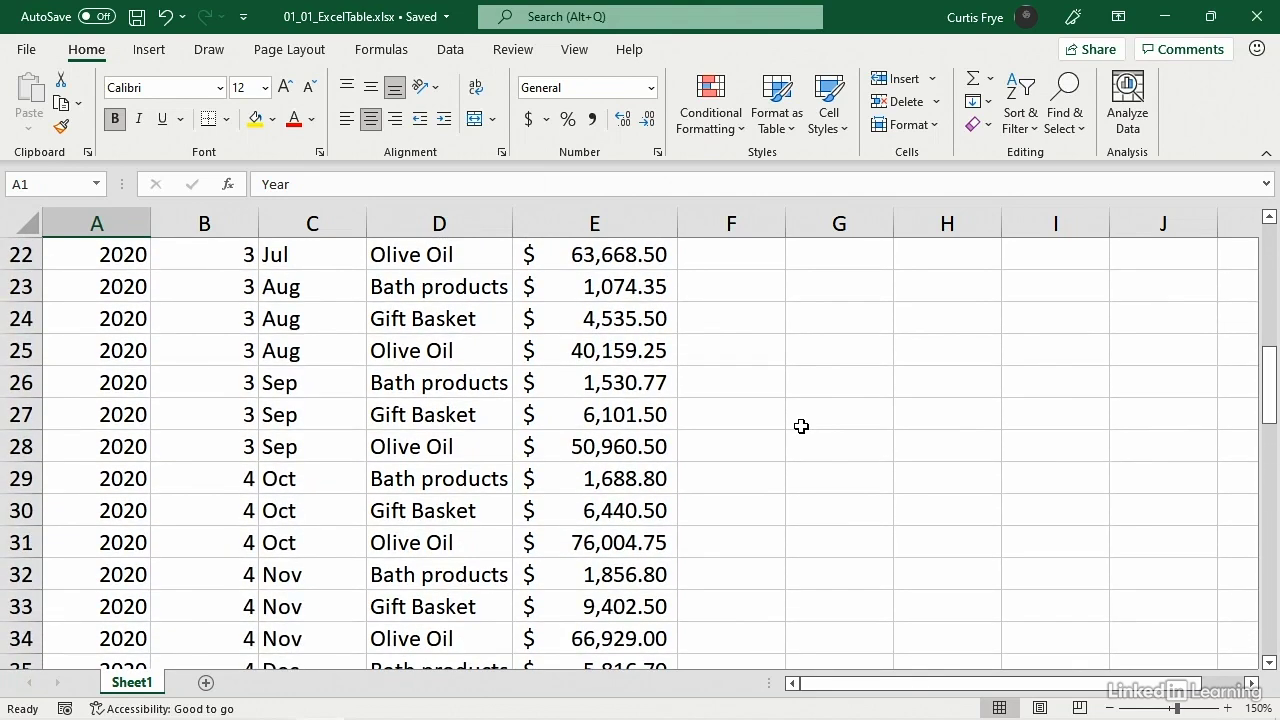
scroll(801, 426, down, 5)
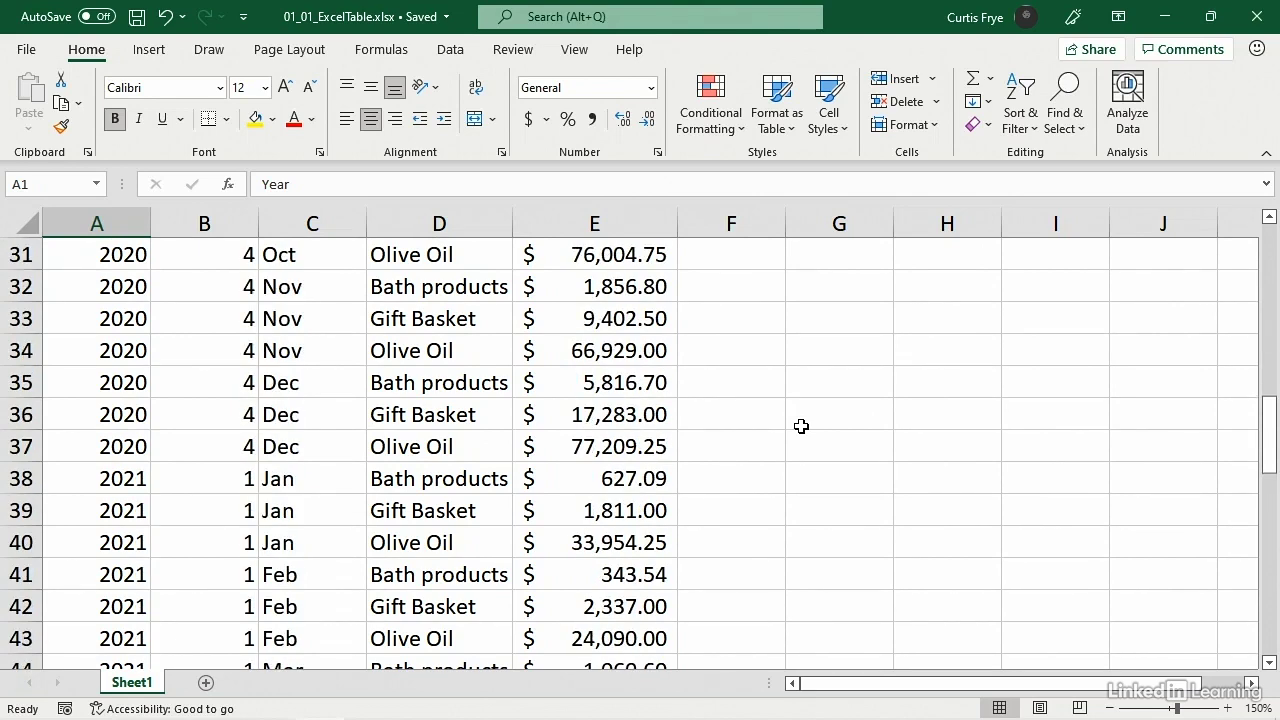
scroll(801, 426, down, 3)
scroll(801, 426, down, 7)
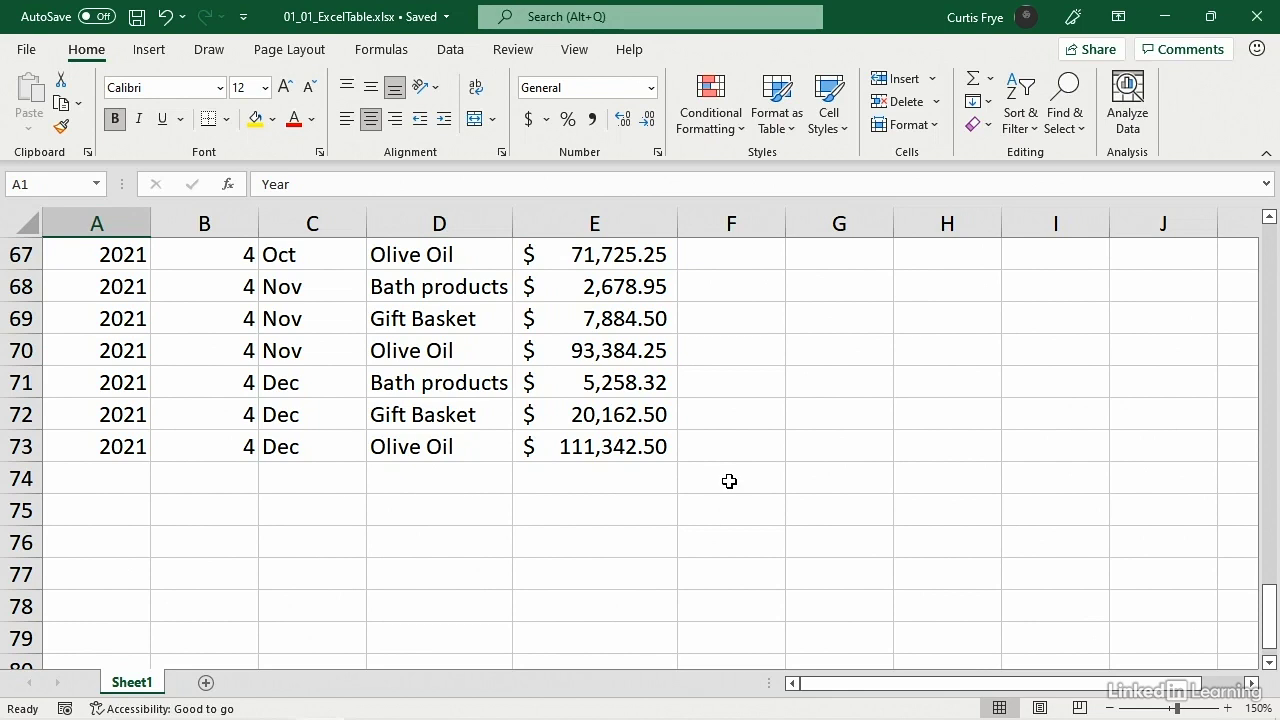
- Format the sales list A1:E73 as a table with headers, using the White, Table Style Light 1 style
drag(1273, 600, 1276, 238)
click(310, 318)
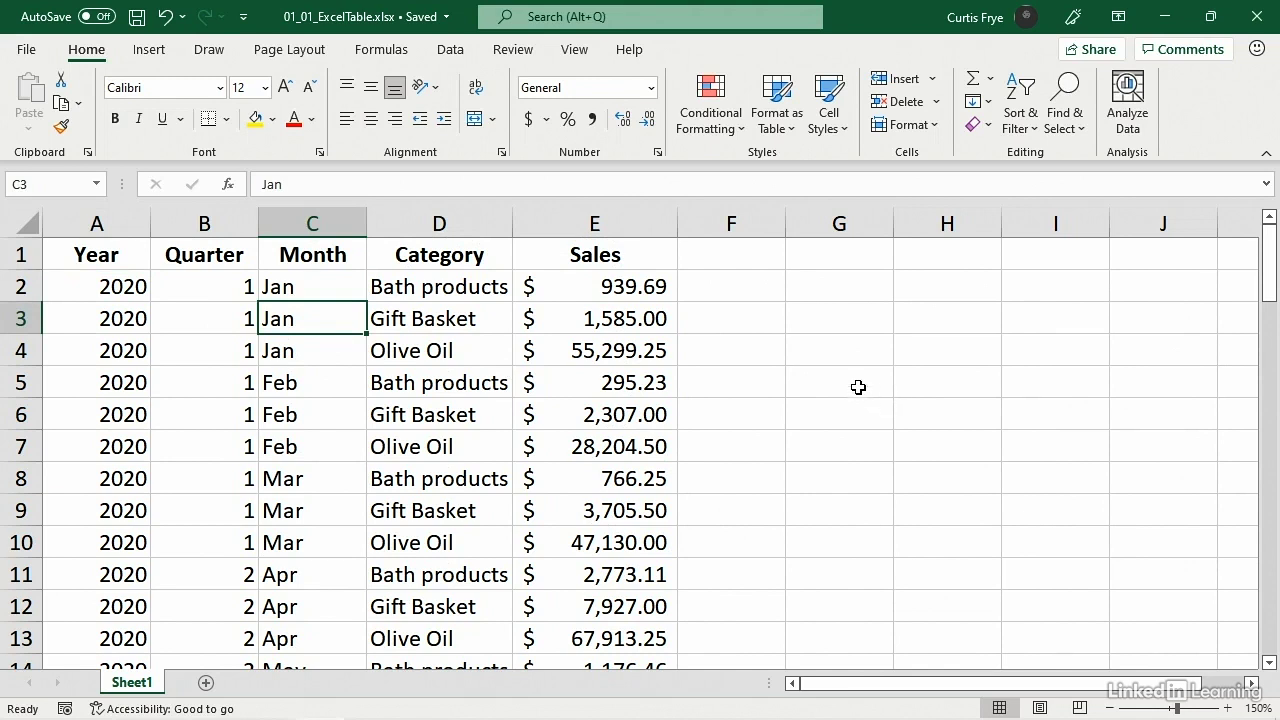
click(790, 137)
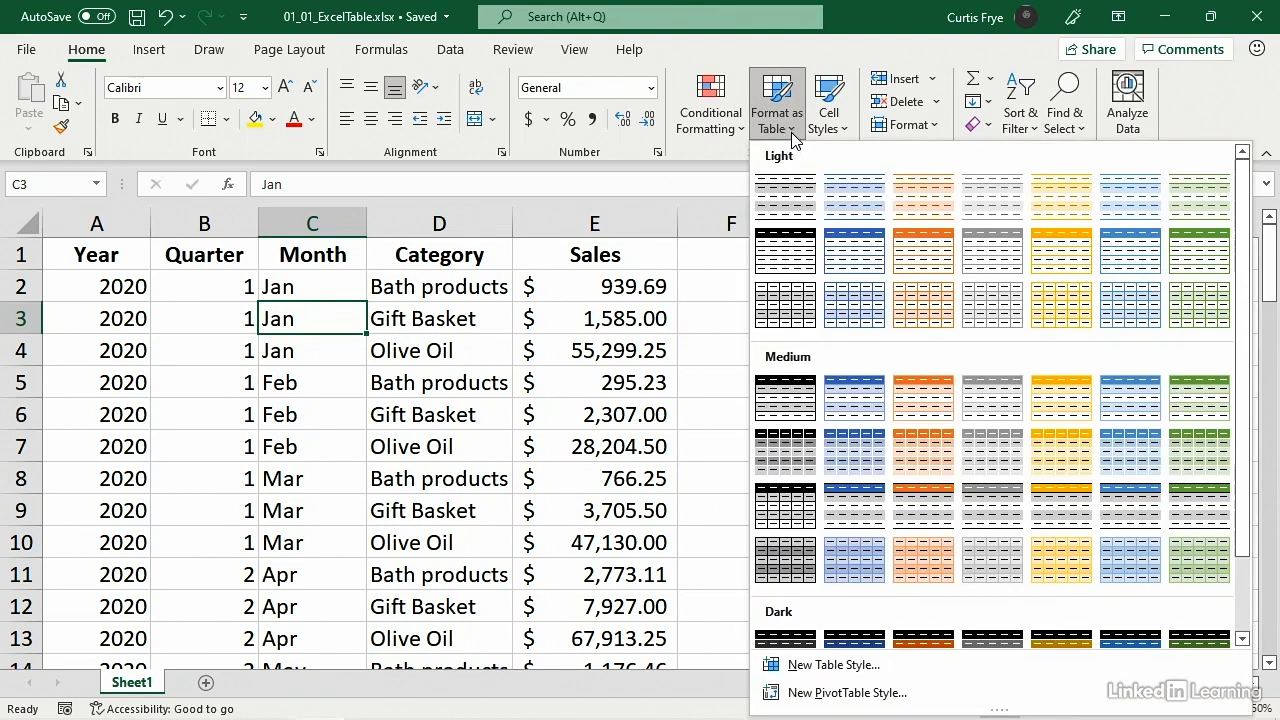
click(795, 200)
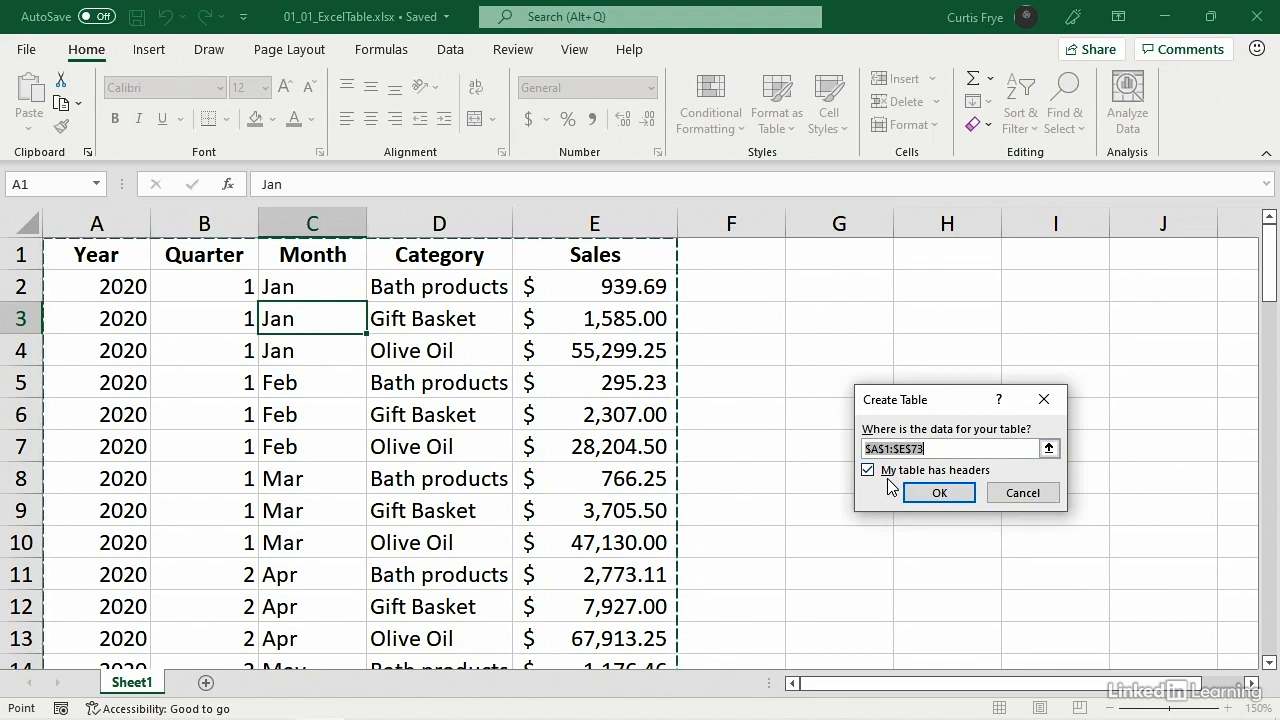
click(940, 493)
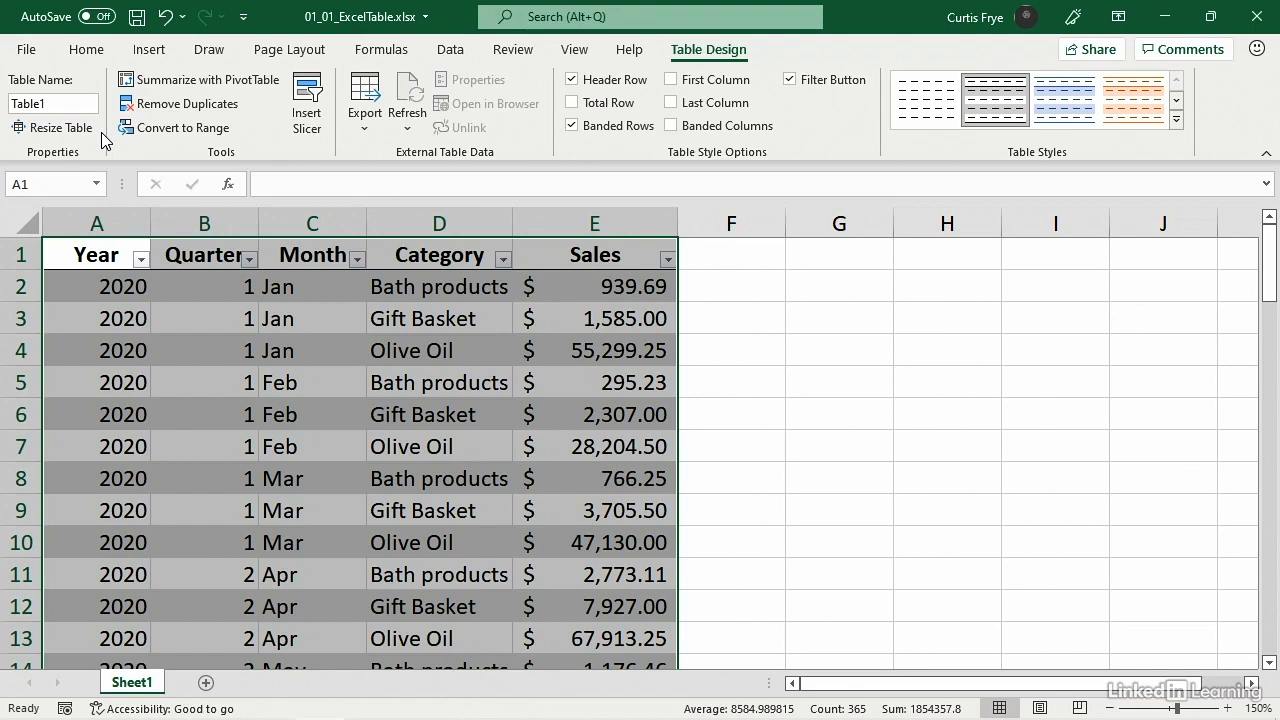
- Rename the new table as MonthlySales
click(60, 103)
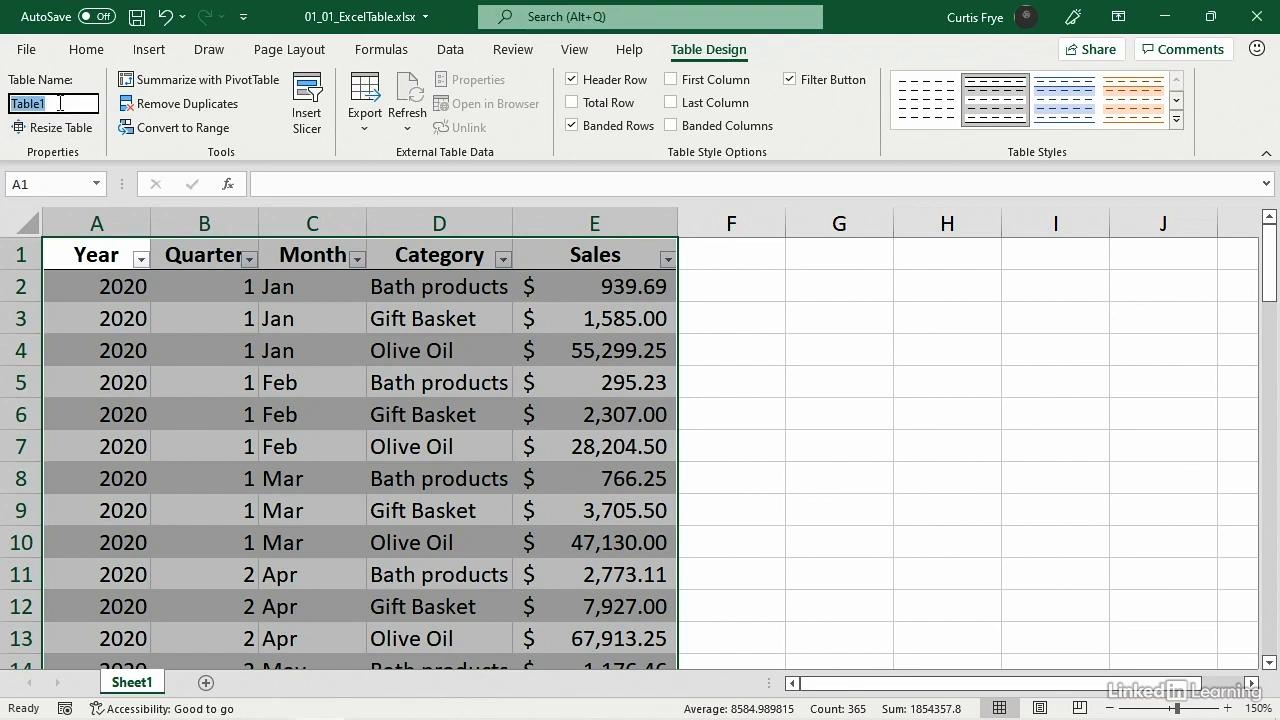
text(Monthly)
text(es)
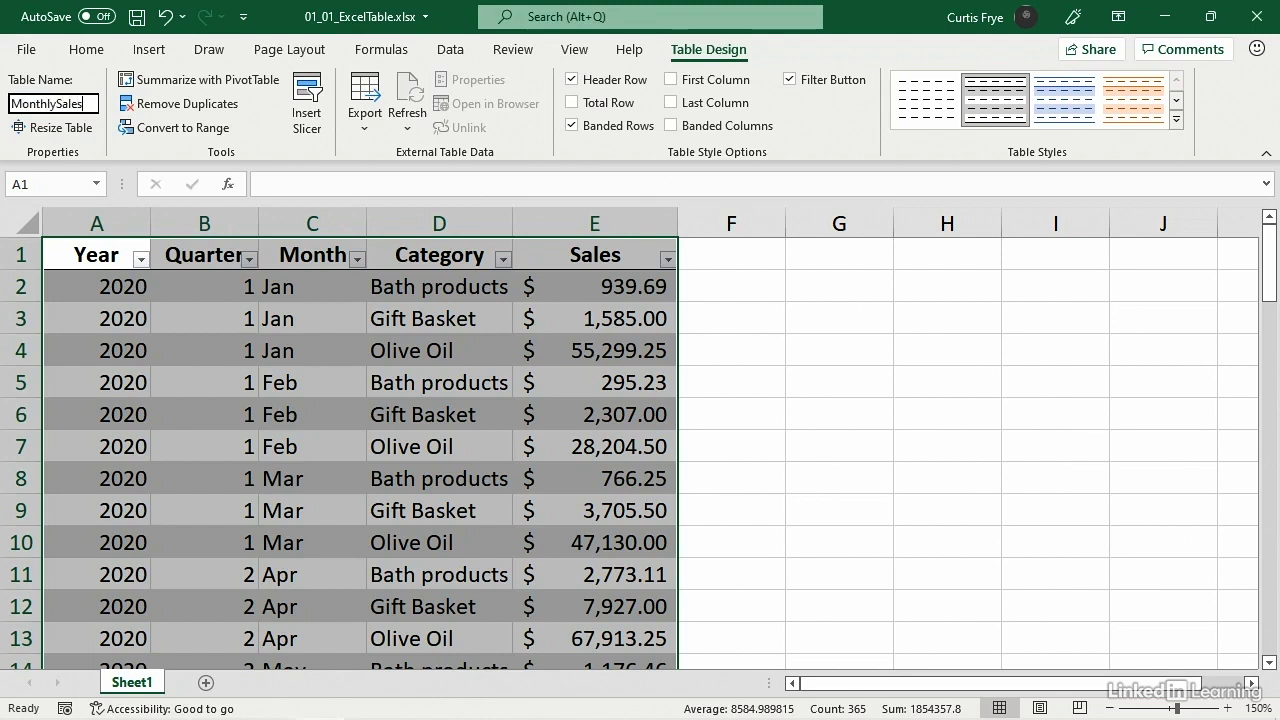
key(Return)
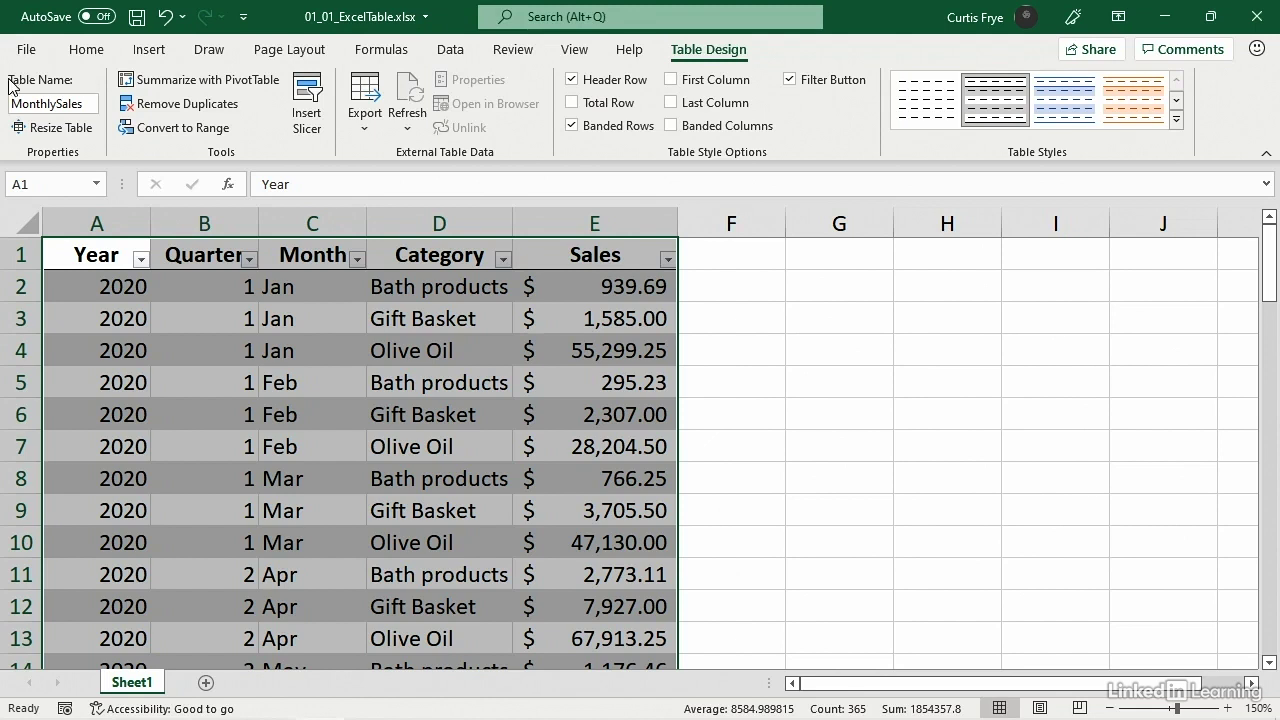
- Turn the table's banded rows off and back on
click(124, 284)
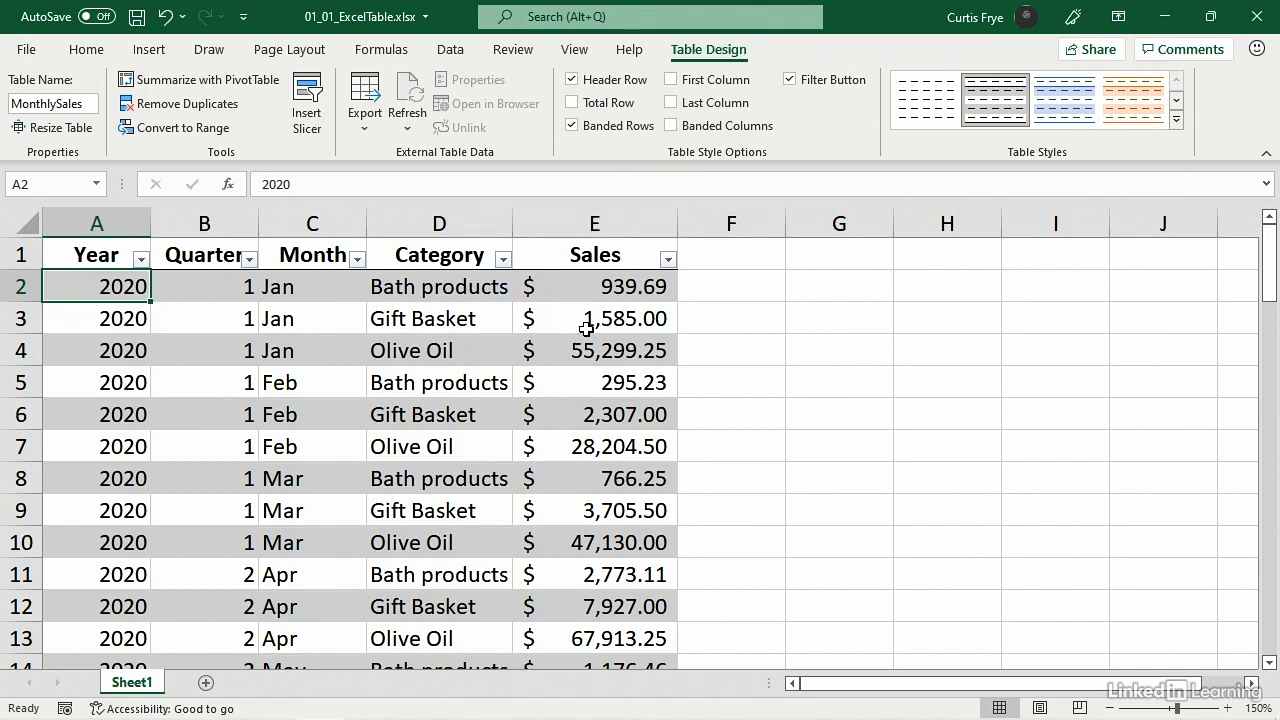
click(572, 126)
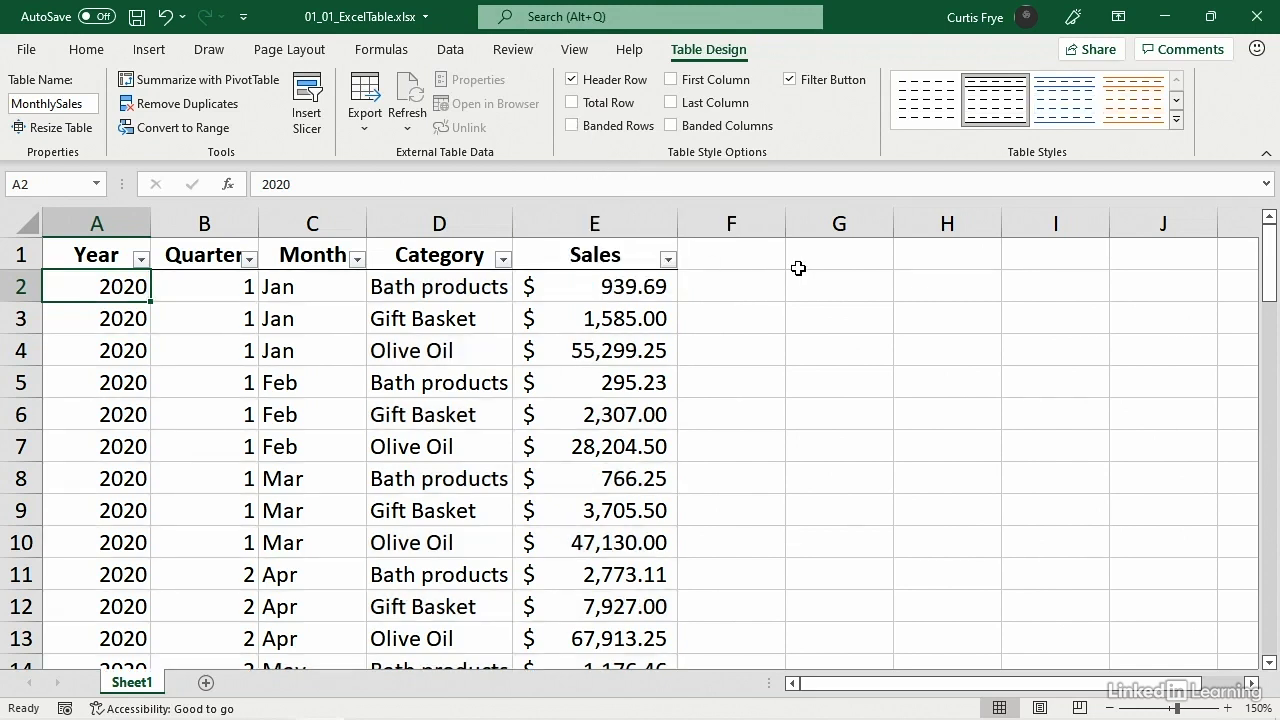
click(572, 130)
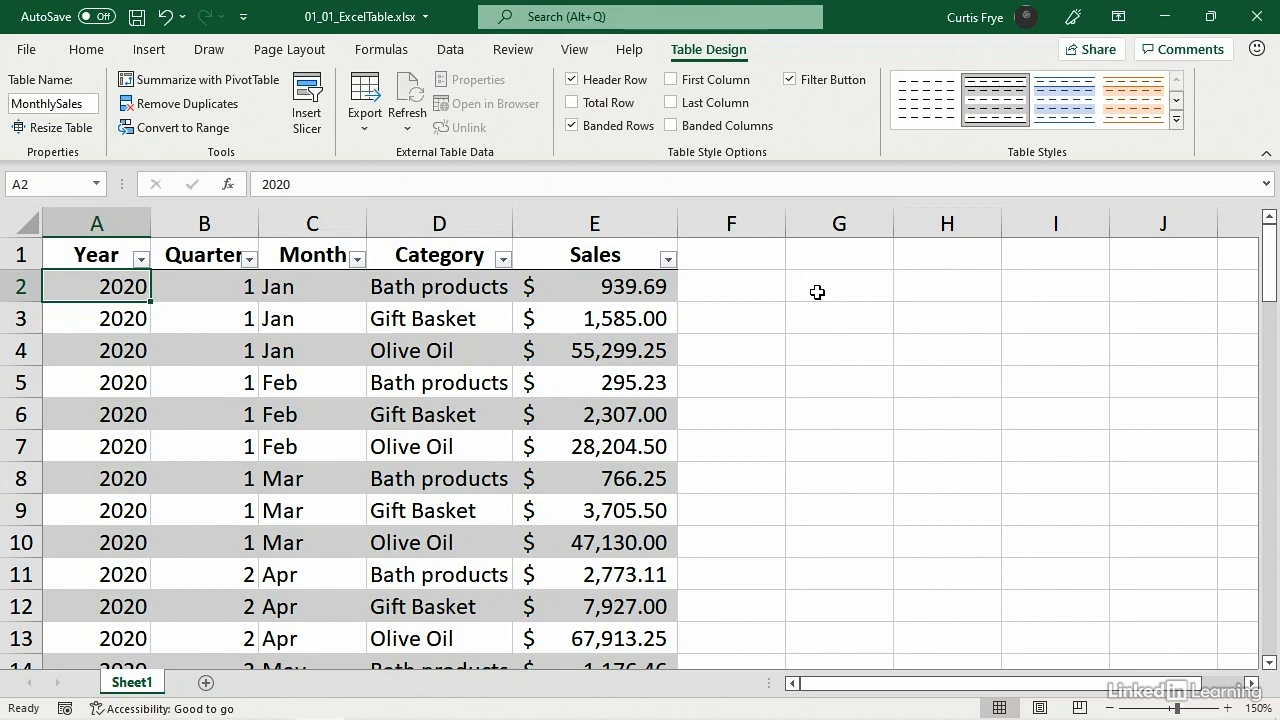
- Add a total row to the table and set the Category column's total to Count
click(572, 102)
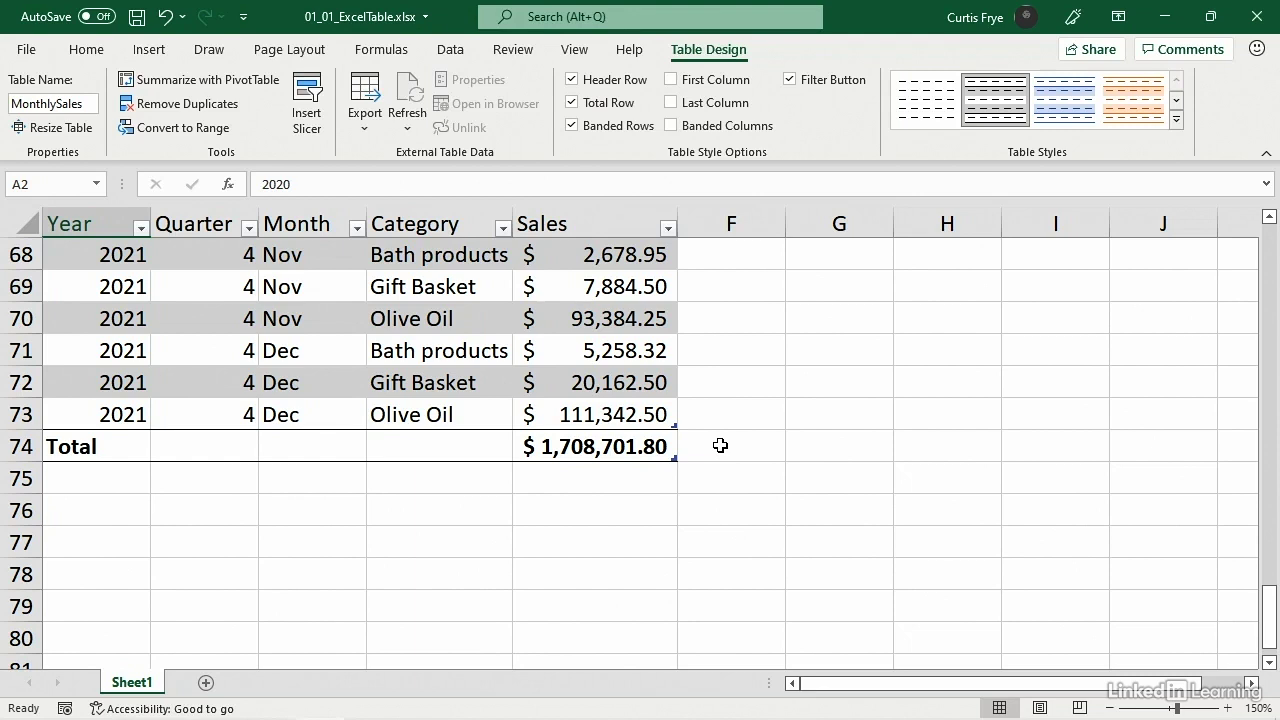
click(484, 452)
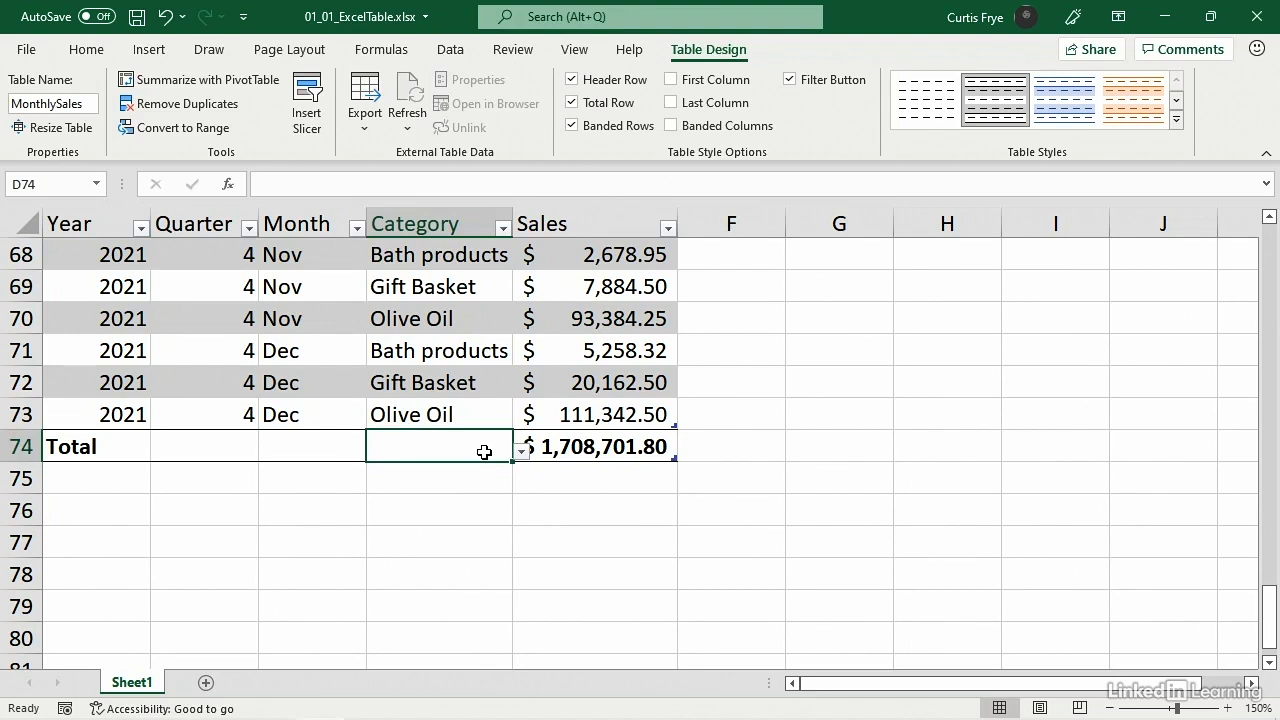
click(522, 453)
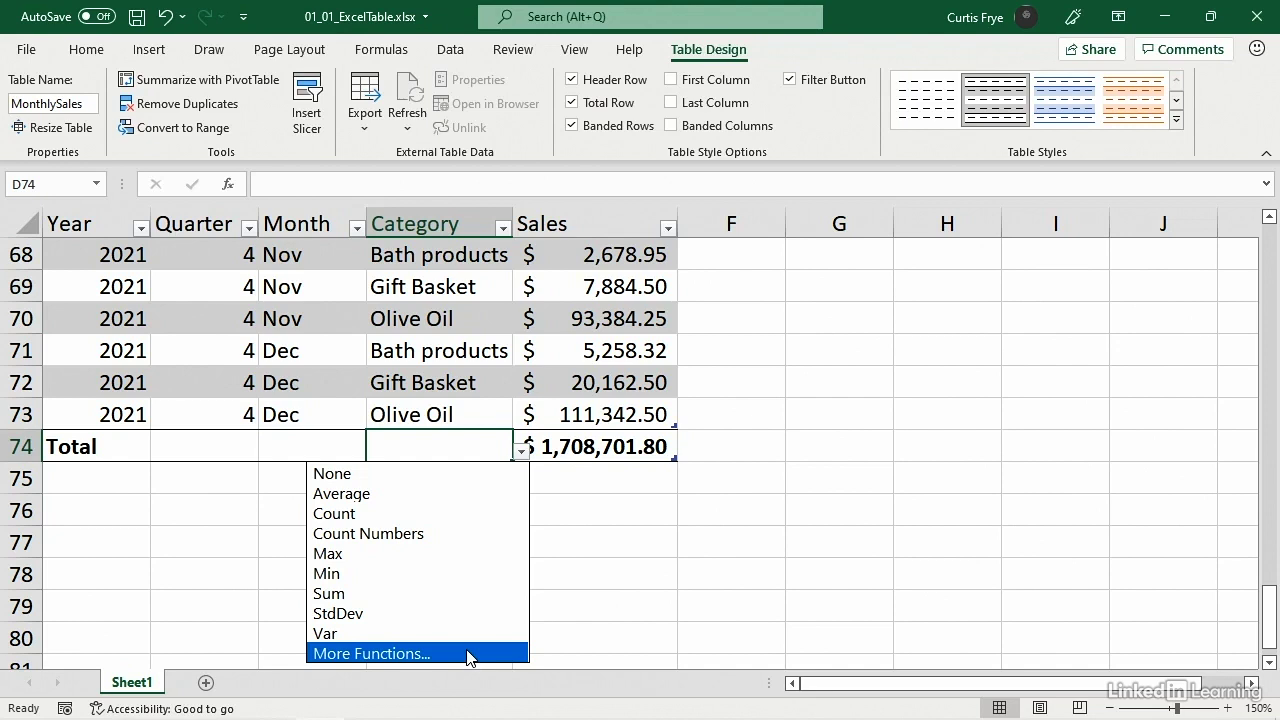
click(415, 515)
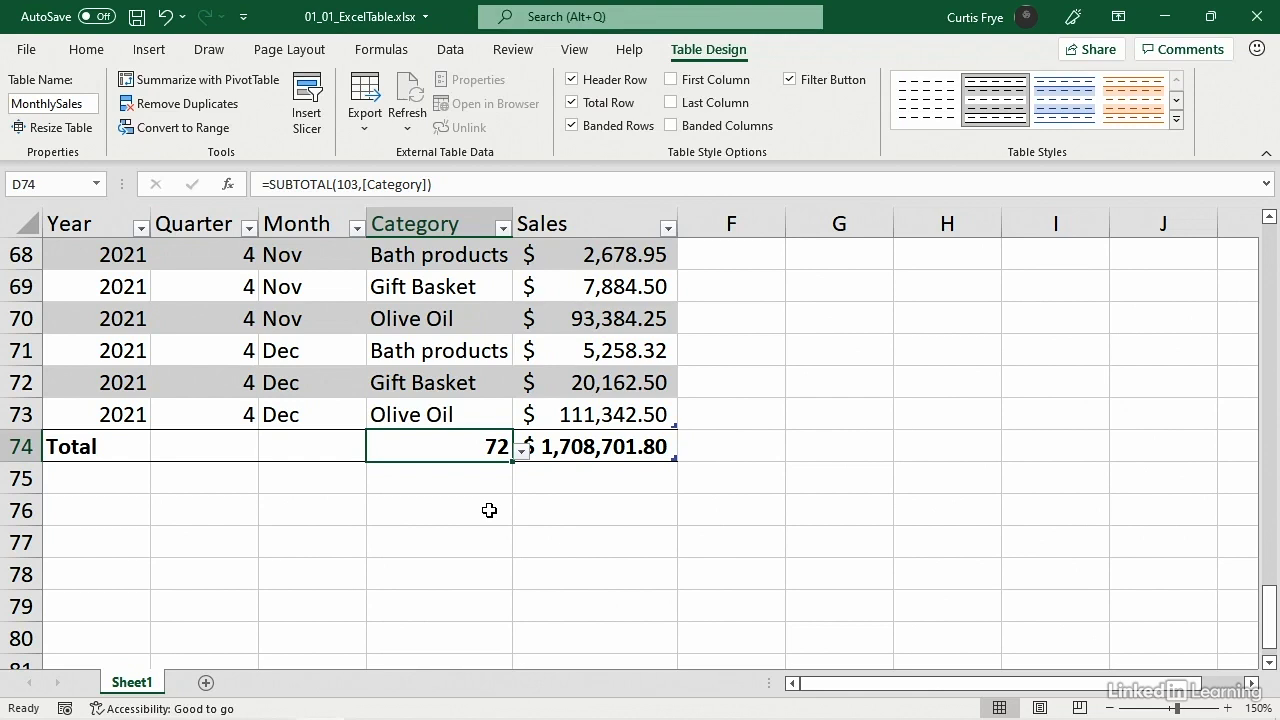
- Check the summary functions offered for the Sales column's total, leaving the choice unchanged
click(575, 453)
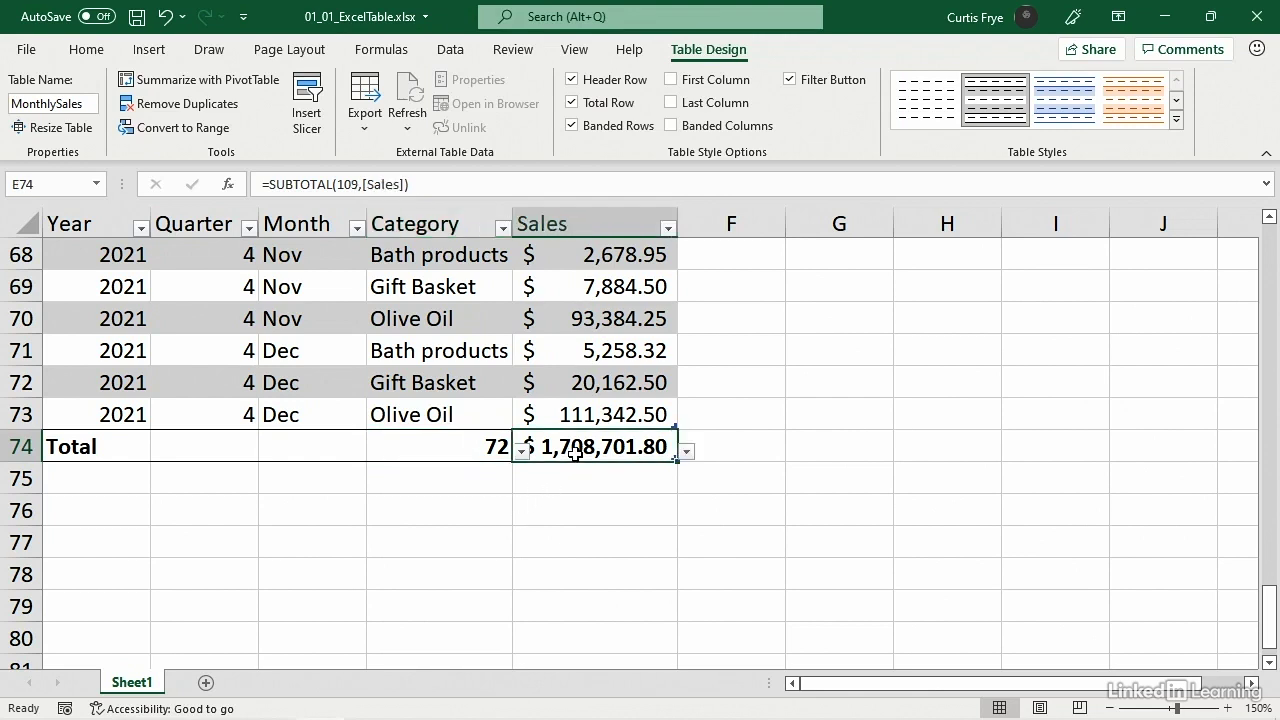
click(687, 451)
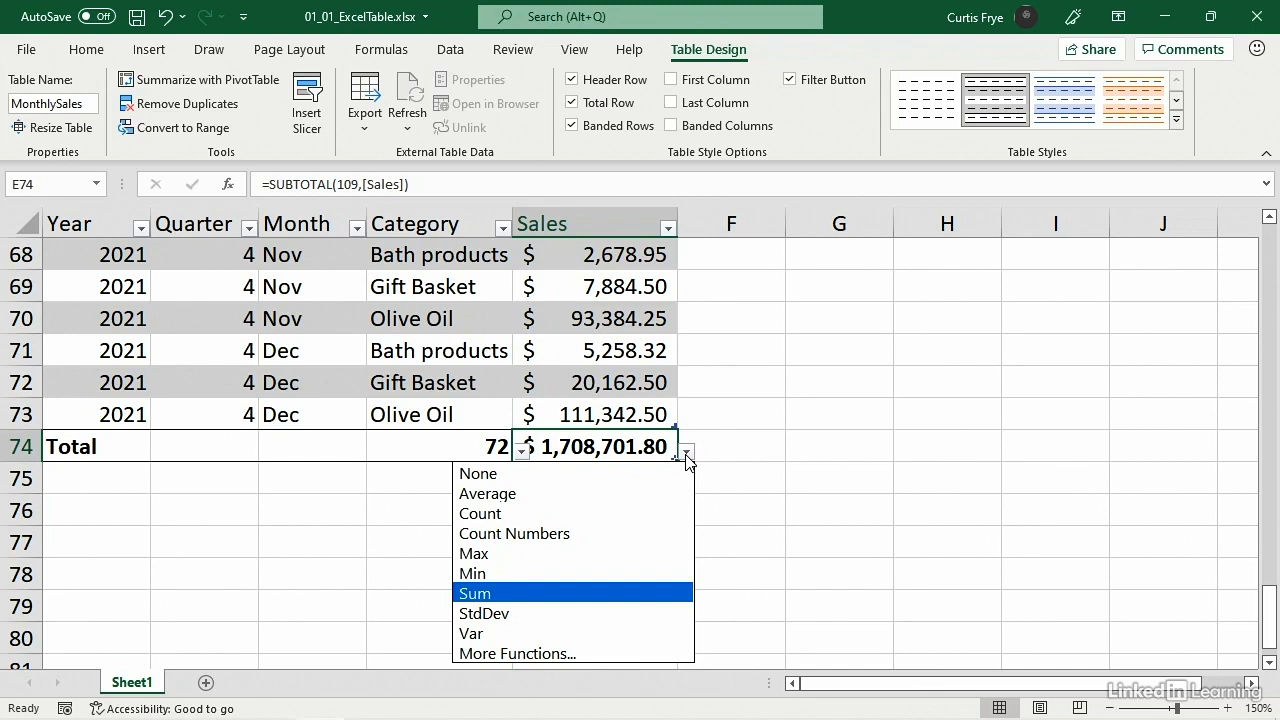
click(743, 440)
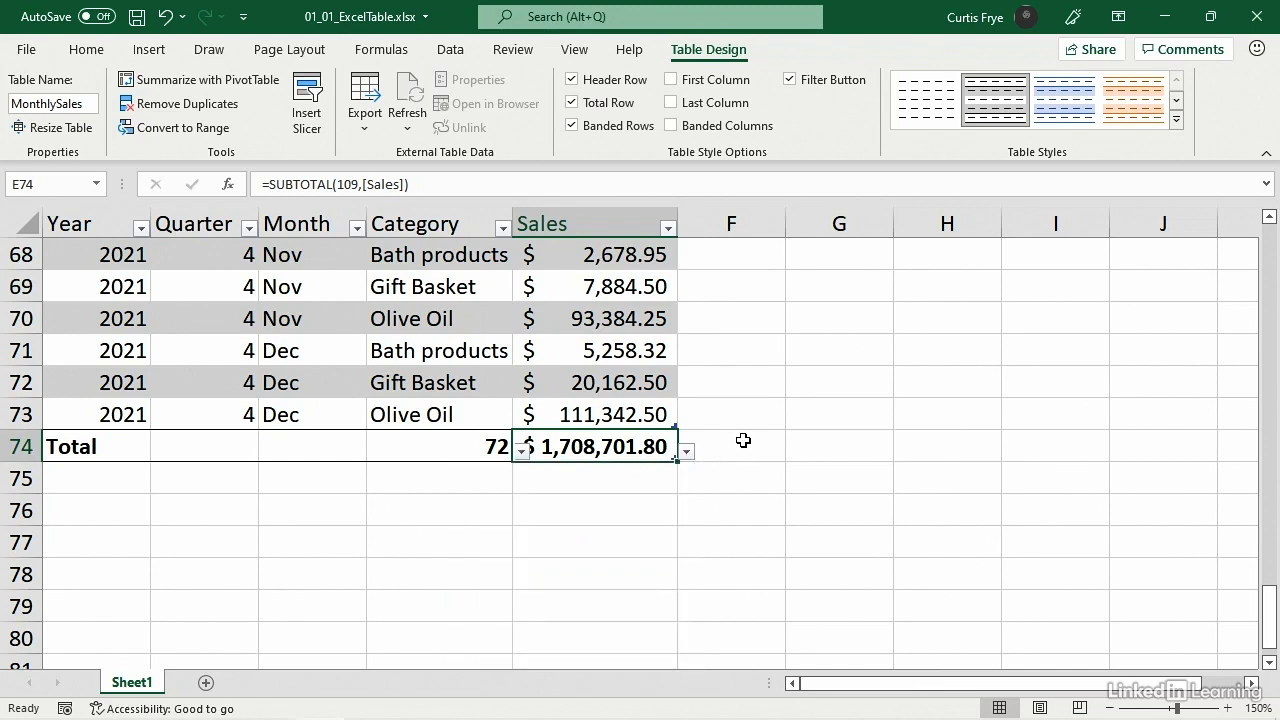